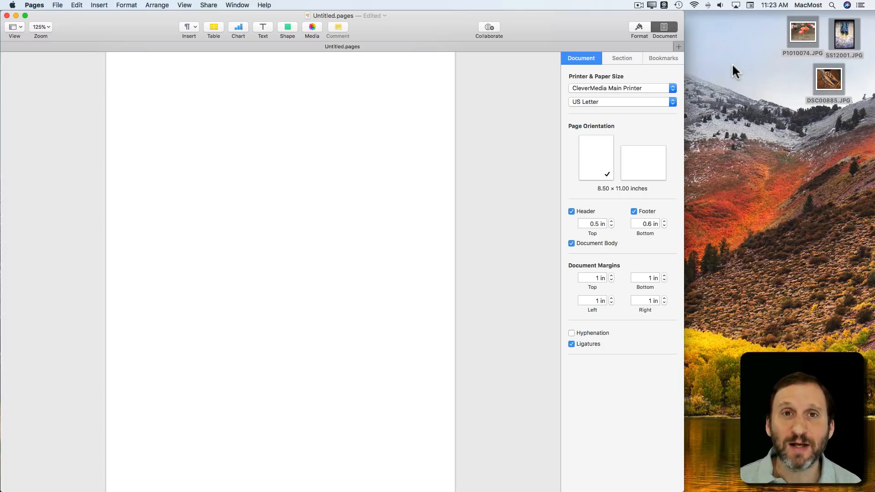
- Convert the blank document to a page layout document by turning off its document body
mouse_move(289, 64)
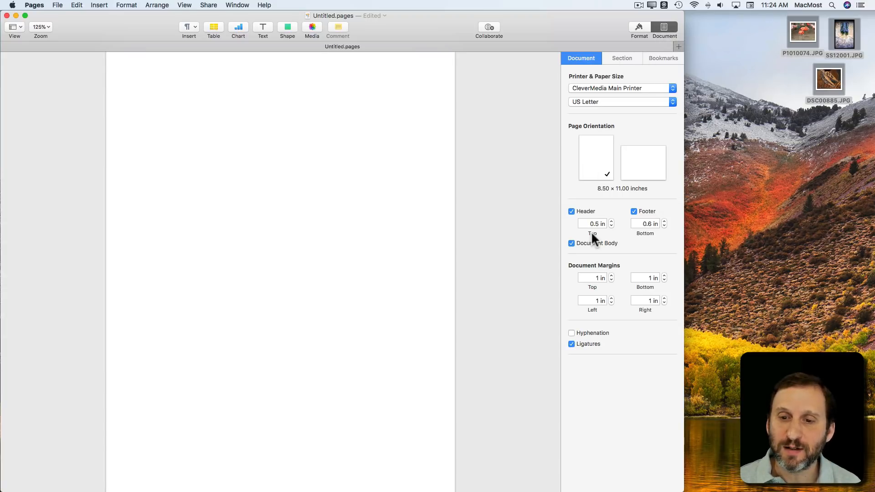
left_click(571, 243)
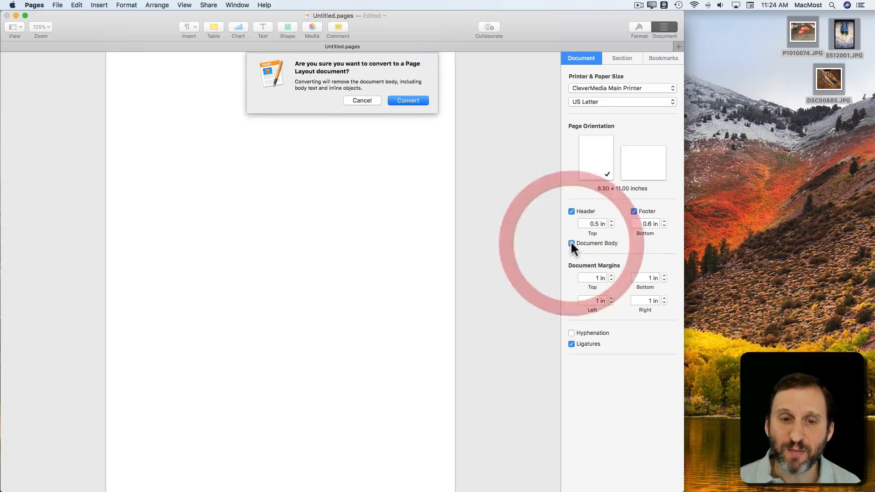
left_click(409, 99)
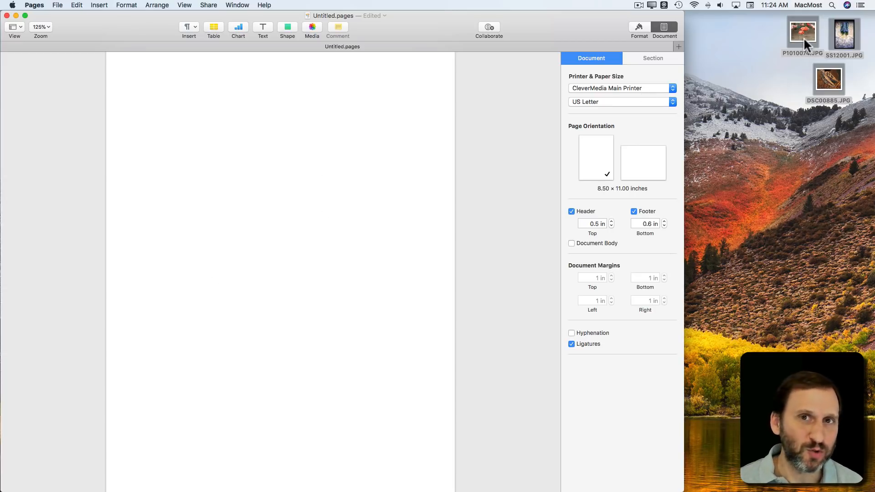
- Place P1010074.JPG, SS12001.JPG and DSC00885.JPG from the desktop on the page and spread the three photos apart
left_click_drag(803, 36, 358, 166)
left_click(427, 196)
left_click_drag(227, 162, 239, 342)
left_click_drag(214, 171, 211, 151)
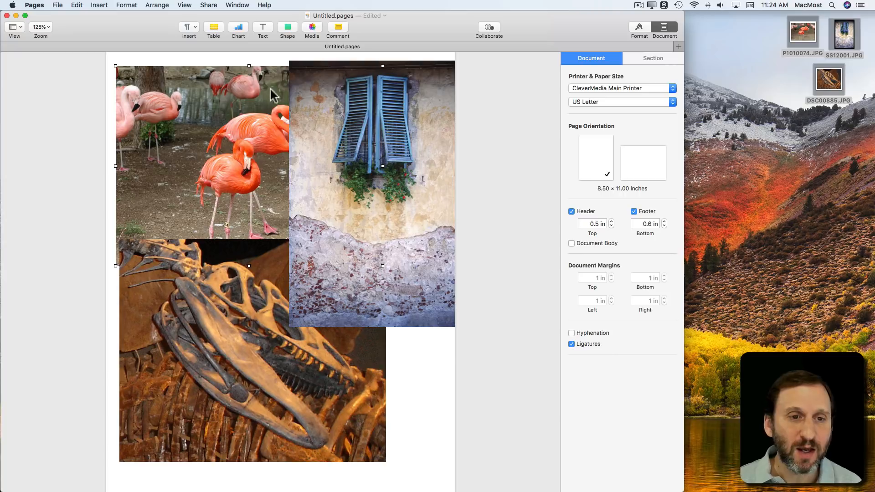
- Shrink the flamingo and skeleton photos to about 1.66 in high and align them side by side, moving the shutters photo down the page
left_click_drag(249, 66, 163, 135)
left_click(227, 293)
left_click_drag(227, 293, 297, 192)
left_click_drag(345, 332, 307, 180)
left_click_drag(338, 98, 235, 312)
left_click_drag(351, 172, 259, 180)
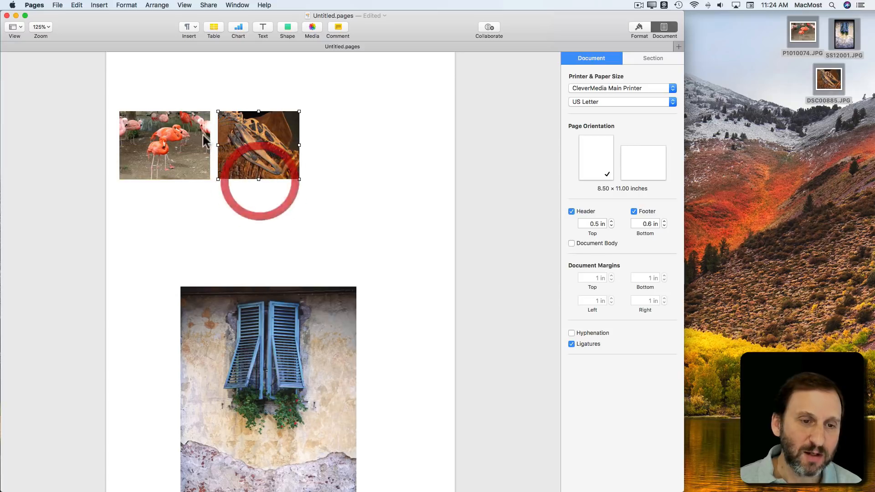
- Shrink the shutters photo to about 1.66 in high and space the three photos out in one row
left_click_drag(243, 360, 372, 137)
left_click_drag(355, 378, 352, 179)
left_click_drag(340, 139, 361, 141)
left_click_drag(259, 142, 281, 142)
left_click(268, 219)
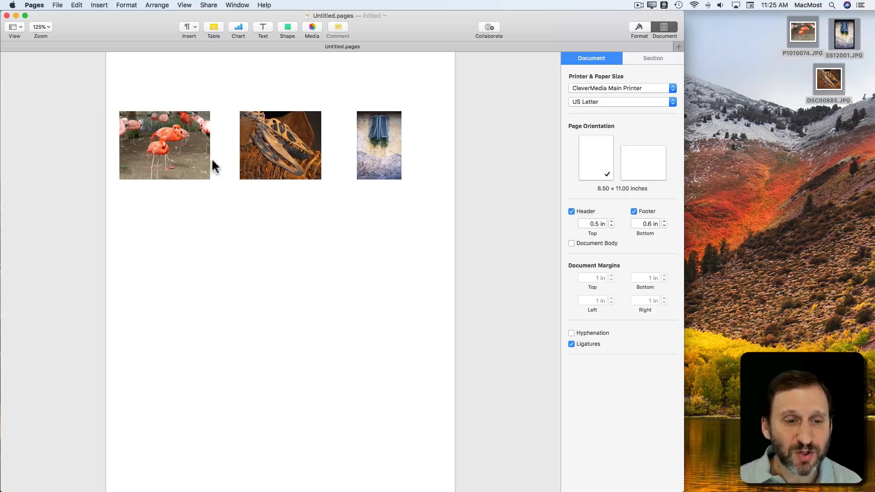
- Set the flamingo photo's height to 2 in with its proportions constrained
left_click(159, 161)
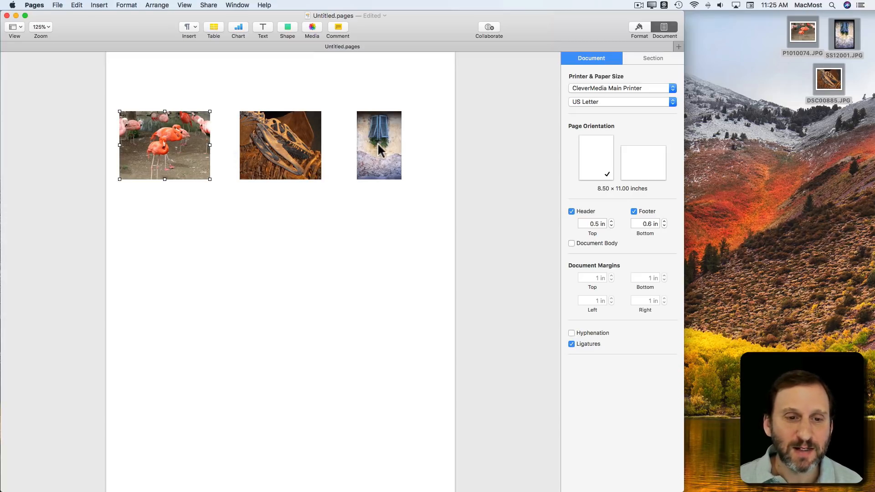
left_click(175, 152)
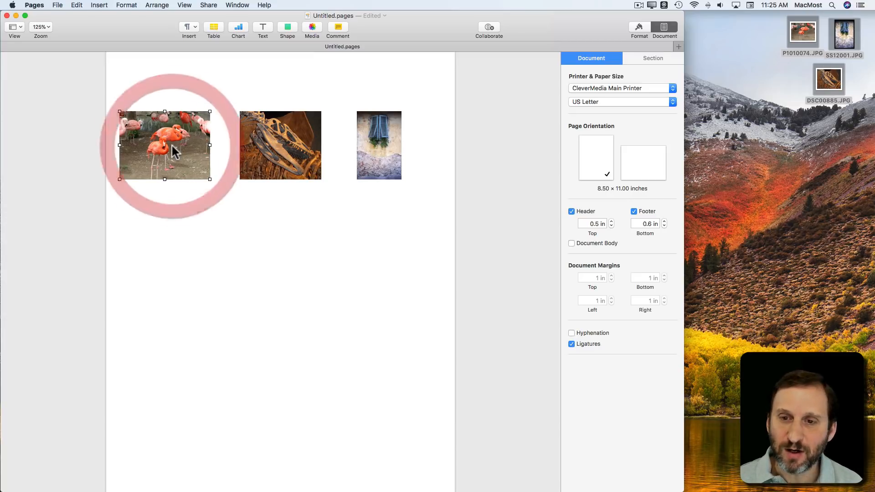
left_click(639, 29)
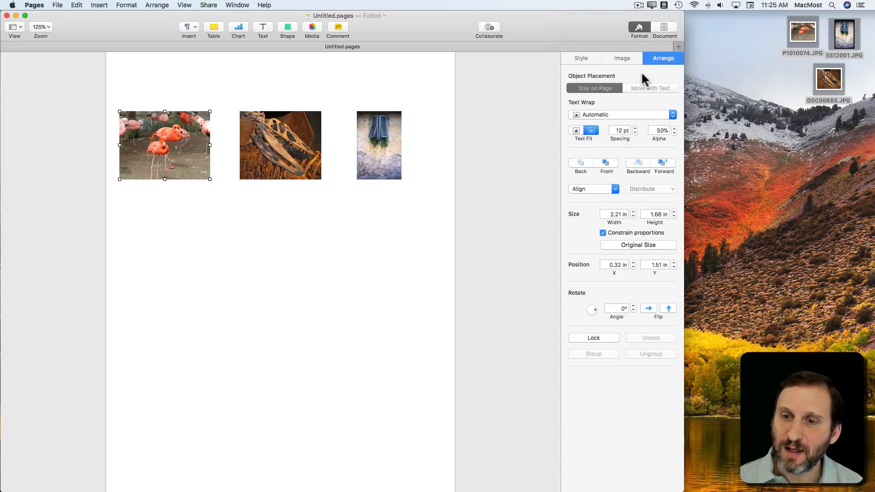
left_click(657, 59)
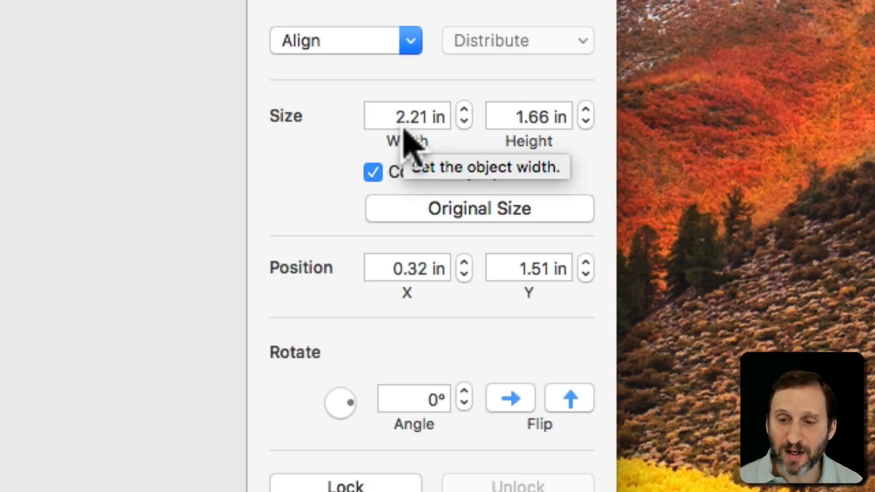
left_click(512, 117)
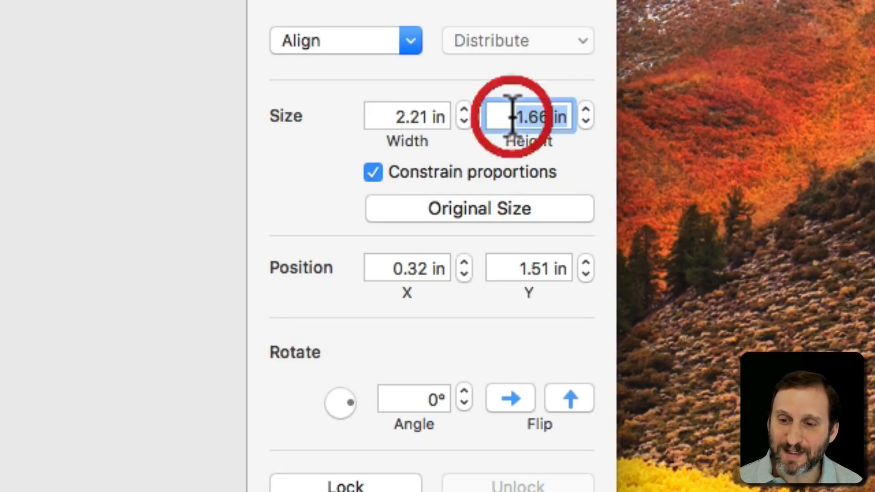
type("2")
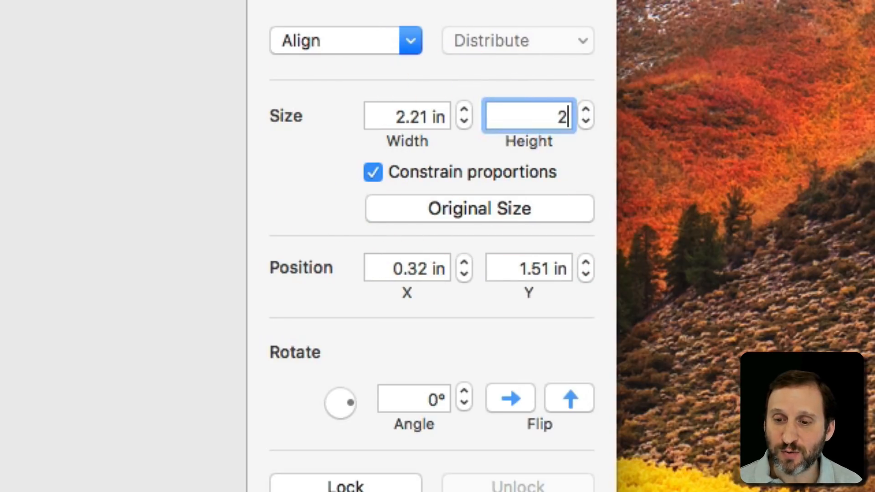
key("Return")
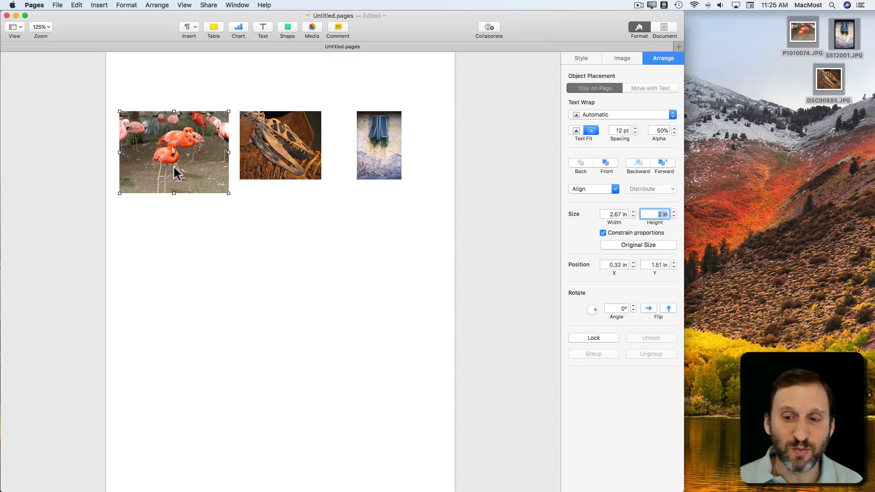
- Set the skeleton photo's height to 2 in and nudge it slightly to the right, away from the flamingos
left_click(272, 160)
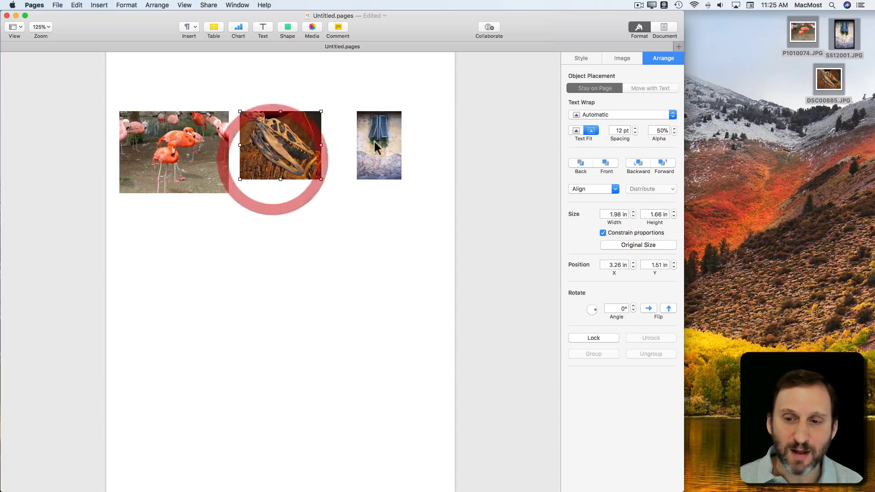
double_click(656, 214)
type("2")
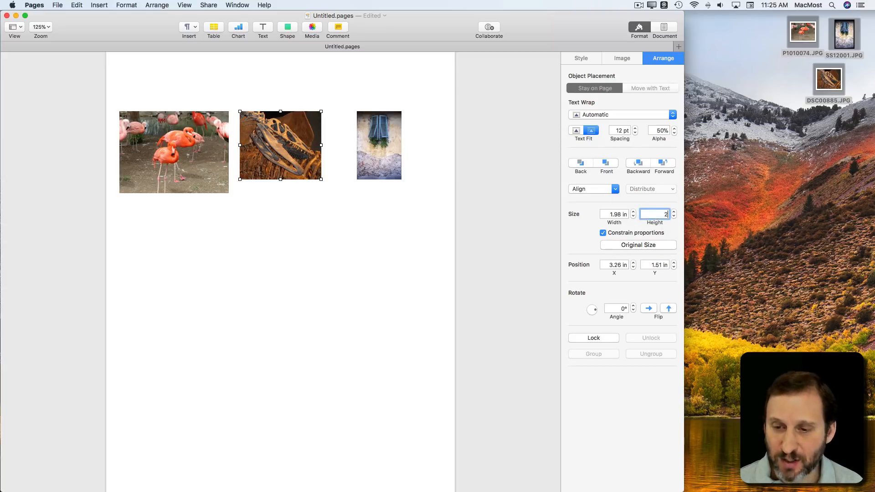
key("Return")
left_click_drag(280, 143, 282, 143)
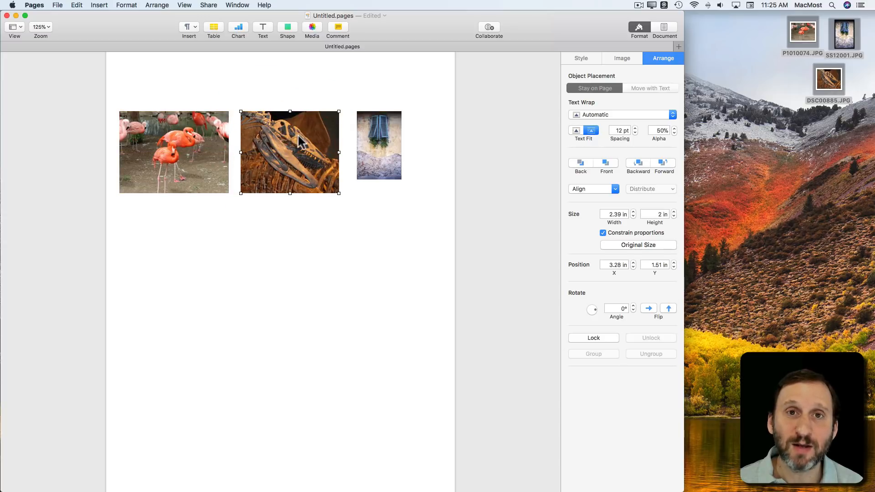
- Set the shutters photo's width to 2 in with its proportions constrained
left_click(383, 133)
double_click(615, 215)
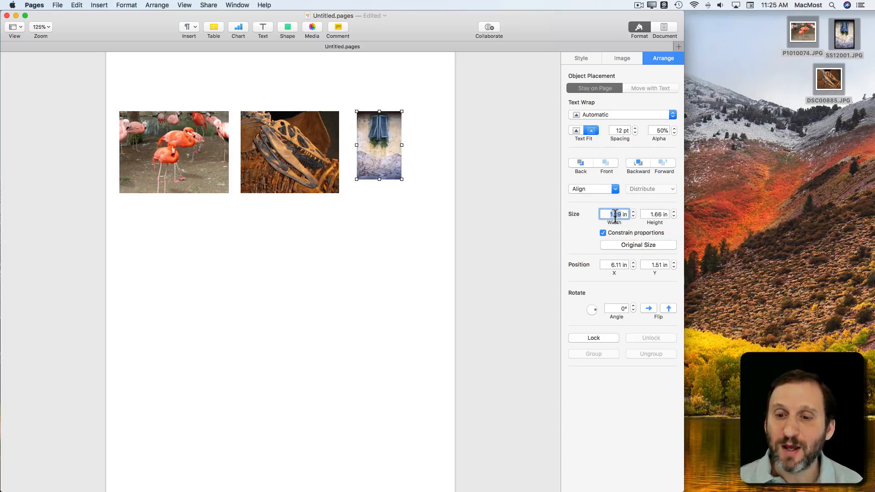
type("2")
key("Return")
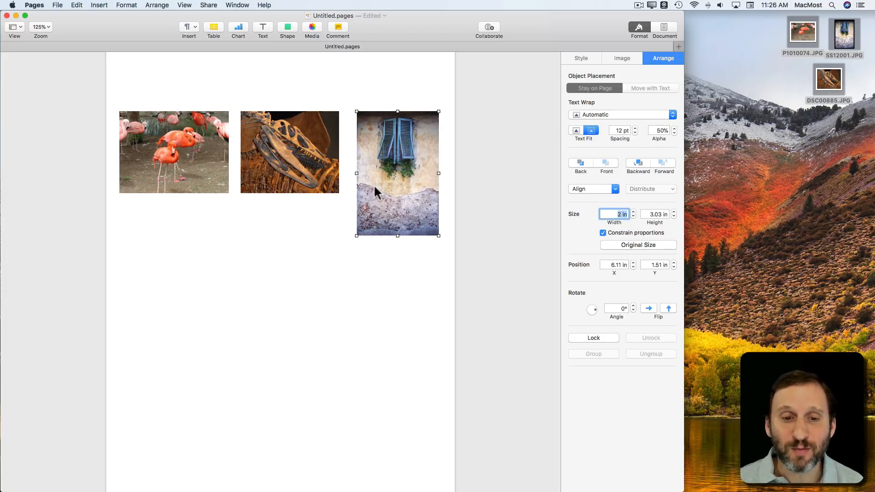
left_click(305, 224)
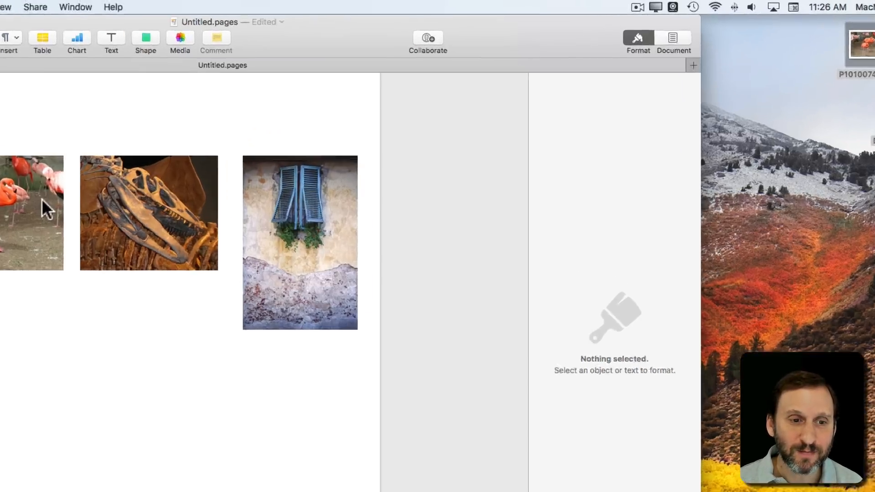
- Mask the flamingo photo to a square and shift the picture left inside the mask to center the front birds
left_click(213, 142)
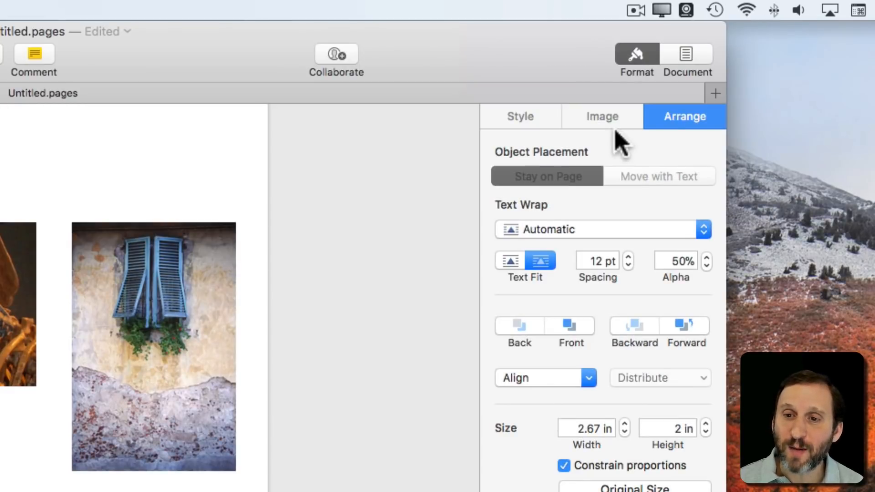
left_click(609, 117)
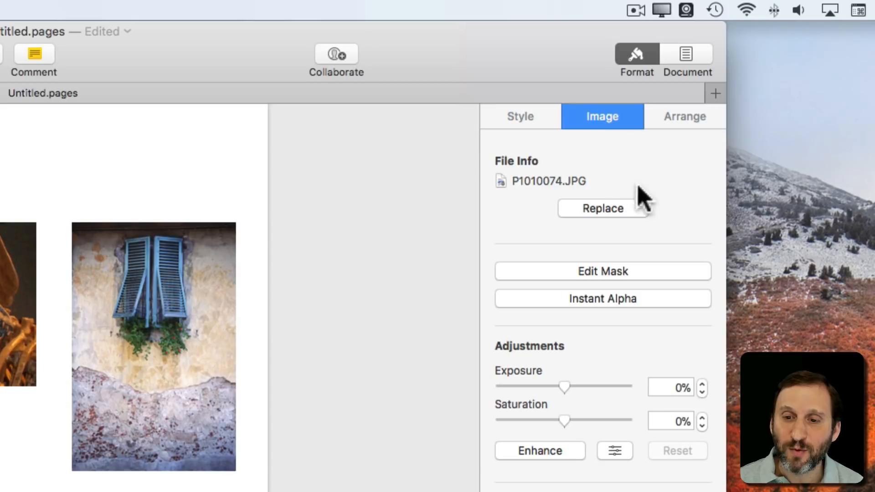
left_click(598, 274)
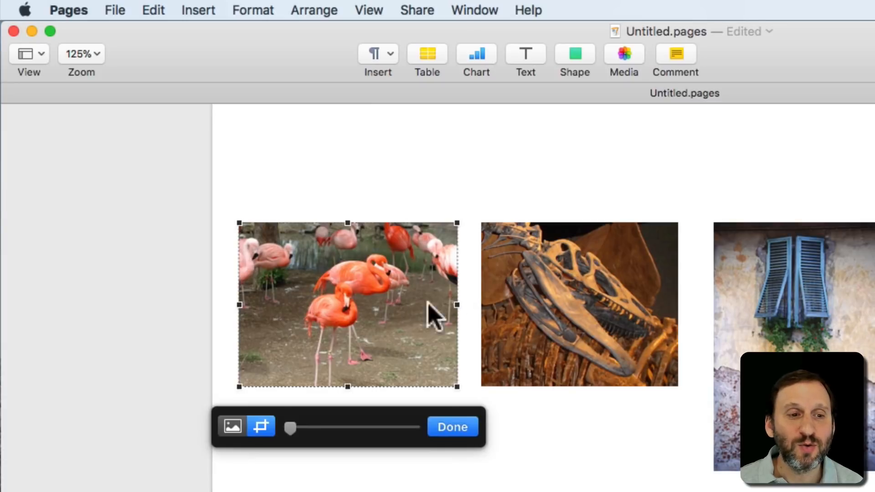
mouse_move(239, 303)
left_mouse_down()
mouse_move(285, 303)
mouse_move(234, 303)
left_mouse_up()
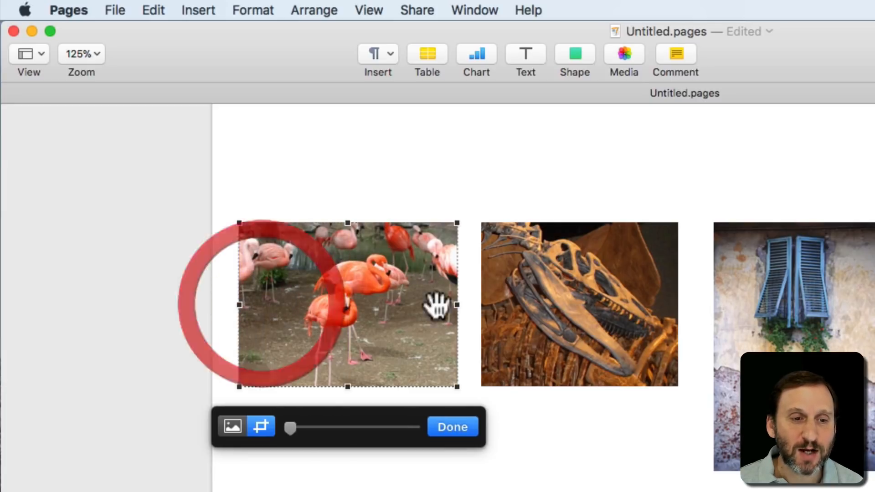
left_click_drag(457, 303, 402, 303)
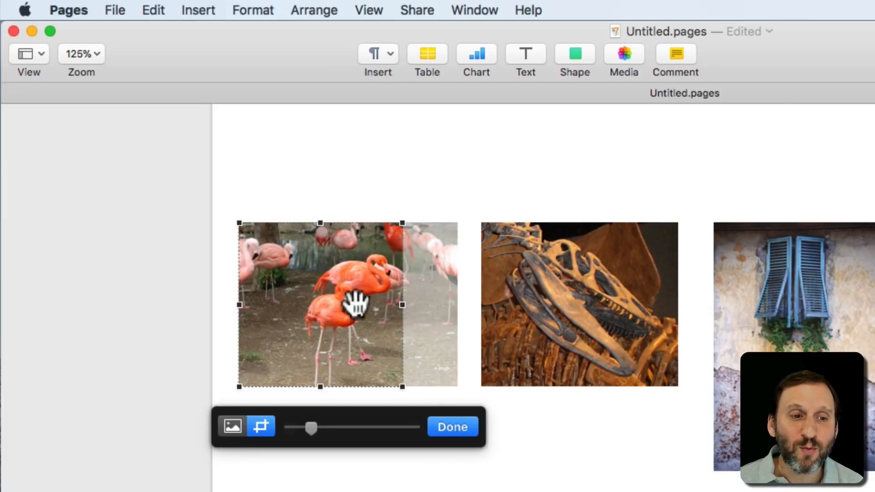
left_click_drag(349, 313, 333, 310)
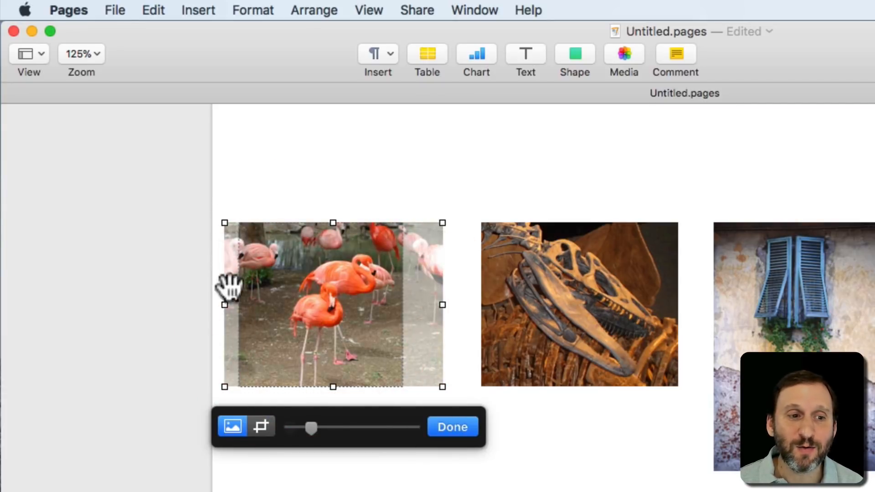
left_click(460, 428)
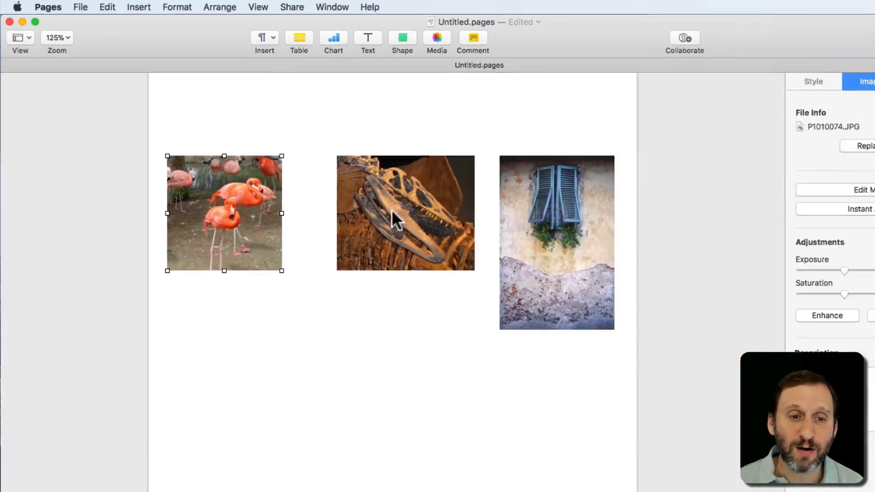
- Mask the skeleton photo by trimming both sides to a width of about 2.02 in
left_click(392, 209)
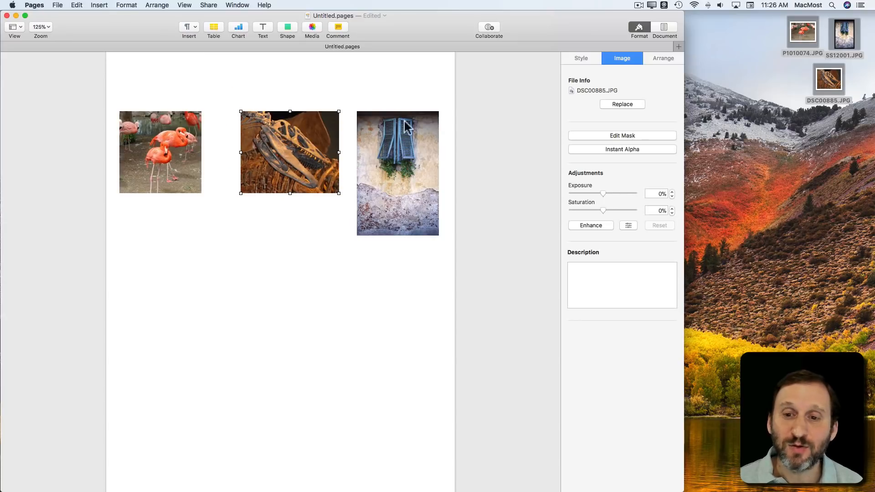
left_click(625, 135)
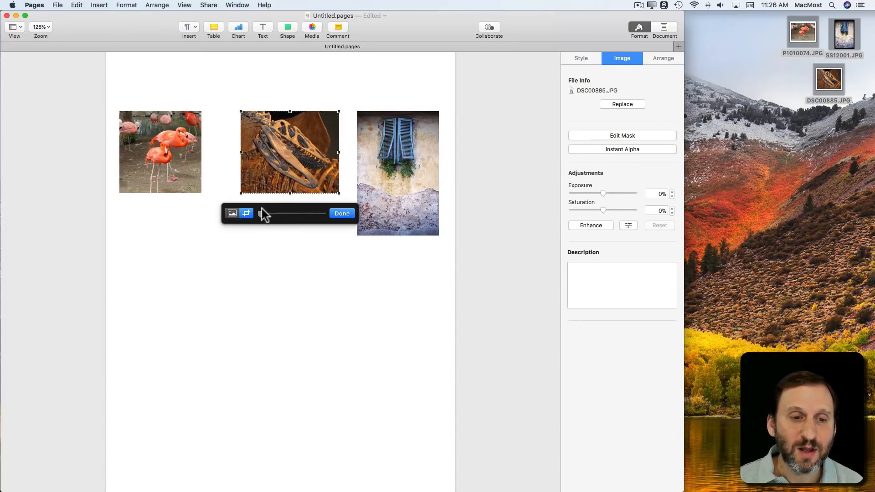
mouse_move(338, 151)
left_mouse_down()
mouse_move(322, 151)
mouse_move(331, 151)
left_mouse_up()
left_click_drag(241, 152, 249, 152)
left_click_drag(263, 214, 267, 213)
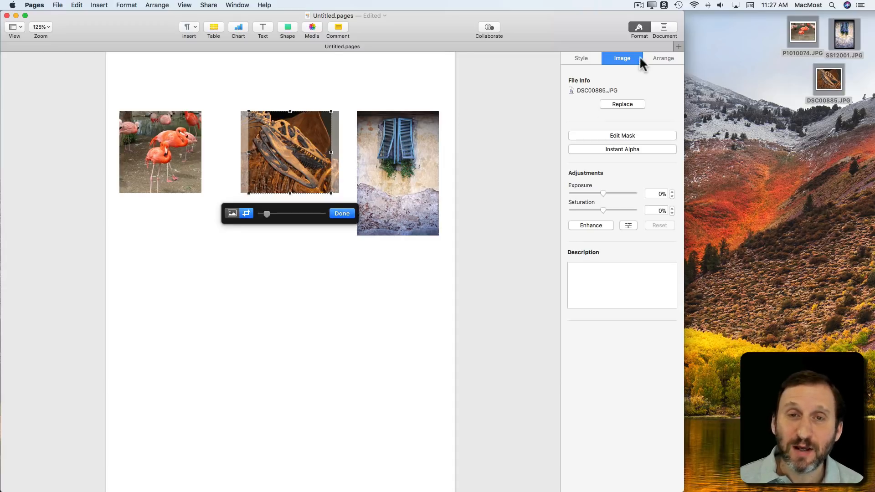
- Set the skeleton photo's mask width to exactly 2 in and shift the picture slightly left within it
left_click(662, 59)
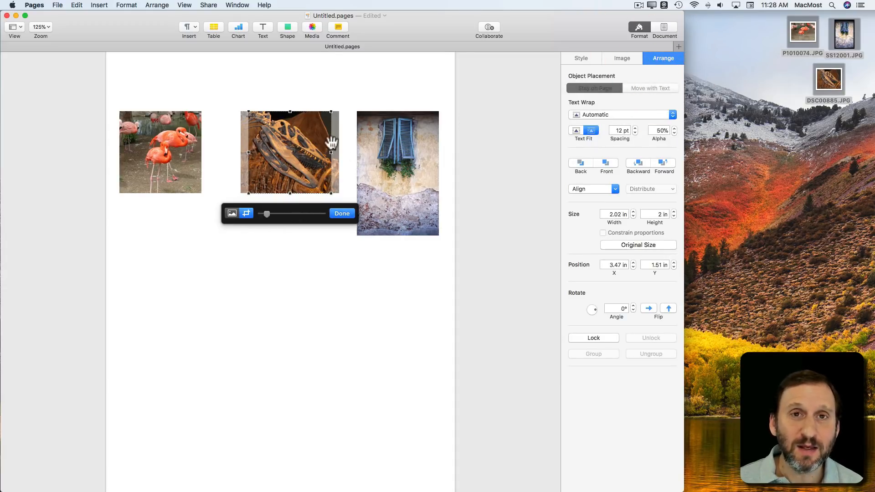
left_click(614, 215)
type("2")
key("Return")
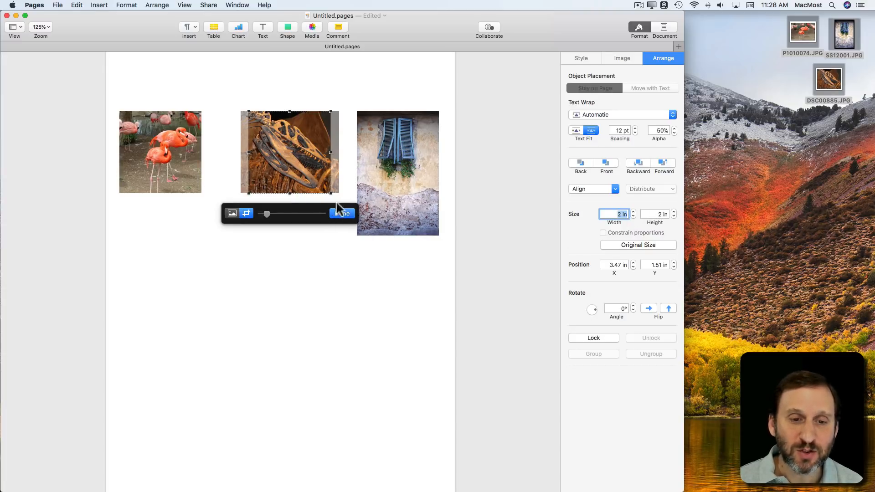
left_click_drag(297, 164, 294, 164)
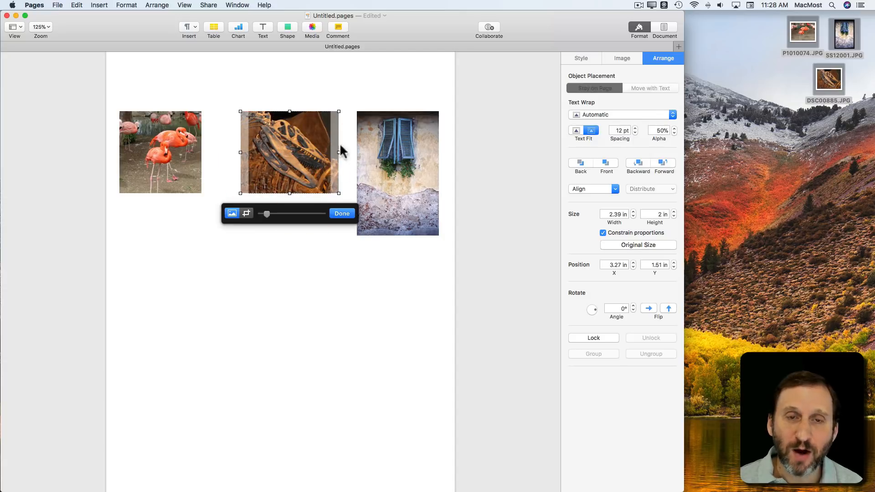
left_click(342, 214)
- Mask the shutters photo by trimming its lower part and set the mask height to exactly 2 in
left_click(399, 185)
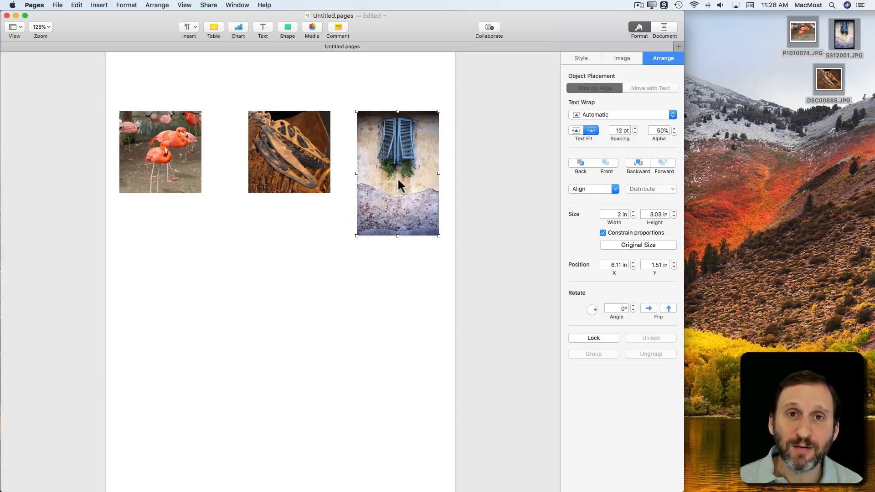
left_click(627, 58)
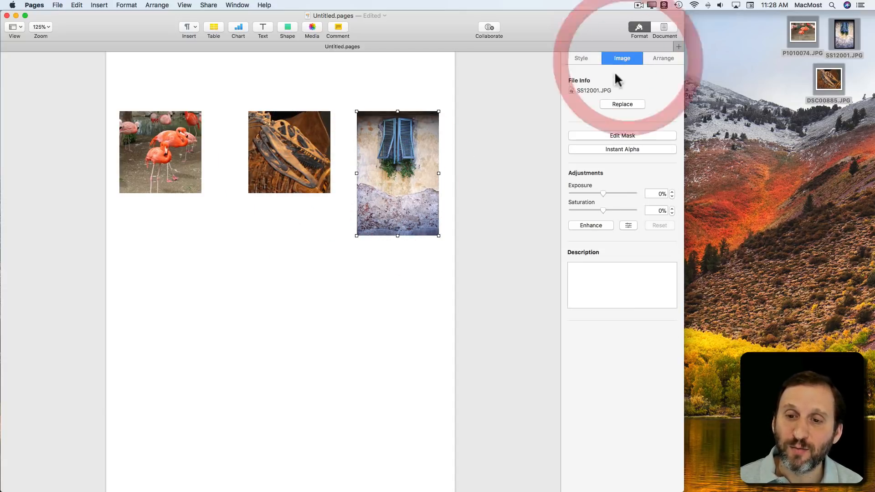
left_click(612, 134)
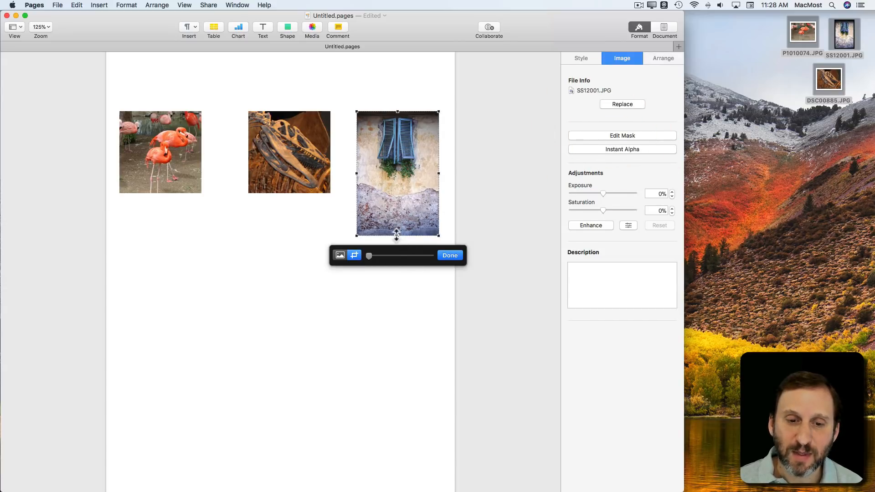
left_click_drag(396, 233, 398, 197)
left_click(656, 58)
left_click(659, 212)
type("2")
key("Return")
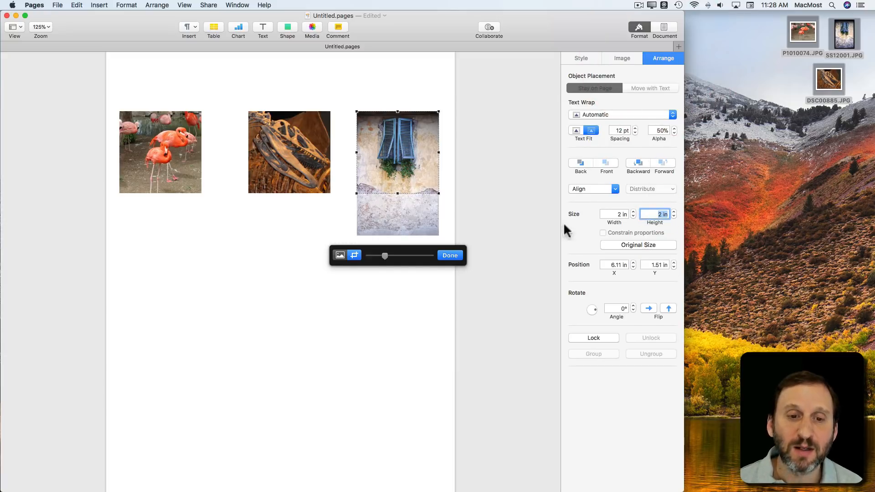
mouse_move(406, 232)
left_mouse_down()
mouse_move(406, 210)
mouse_move(403, 225)
left_mouse_up()
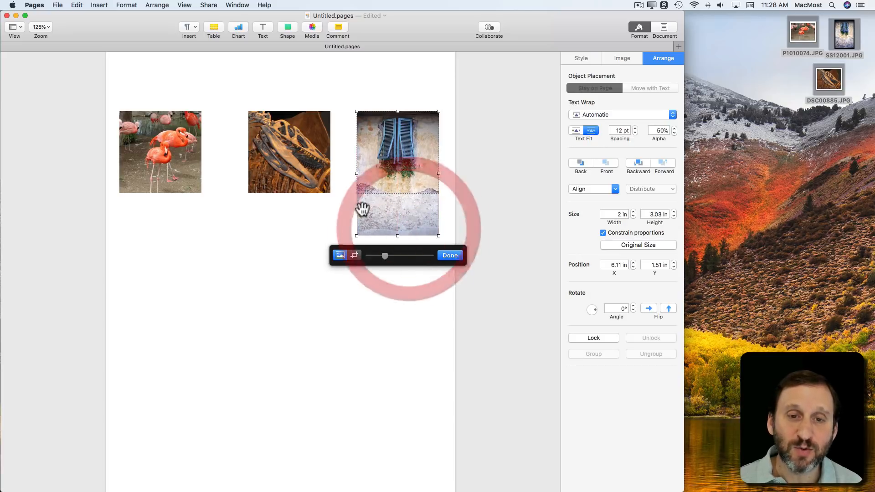
left_click(449, 256)
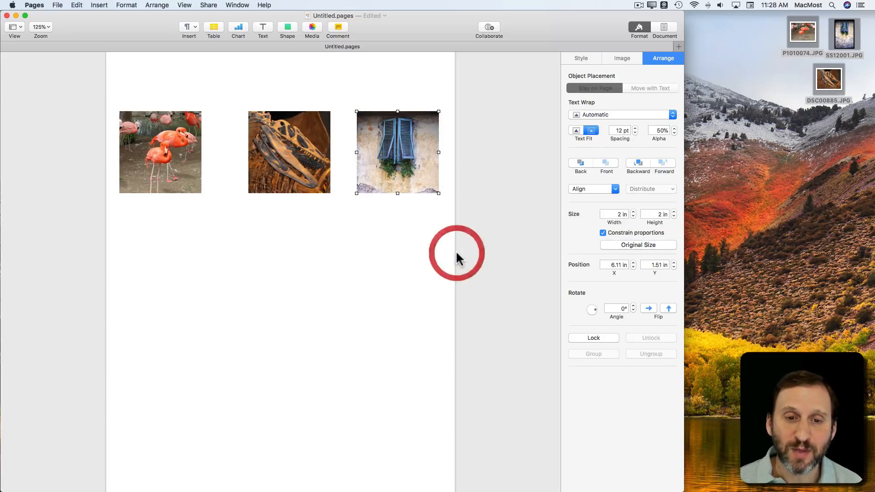
left_click(373, 222)
- Bring the three square photos together edge to edge in one row, with the skeleton photo centered on the page
left_click(161, 158)
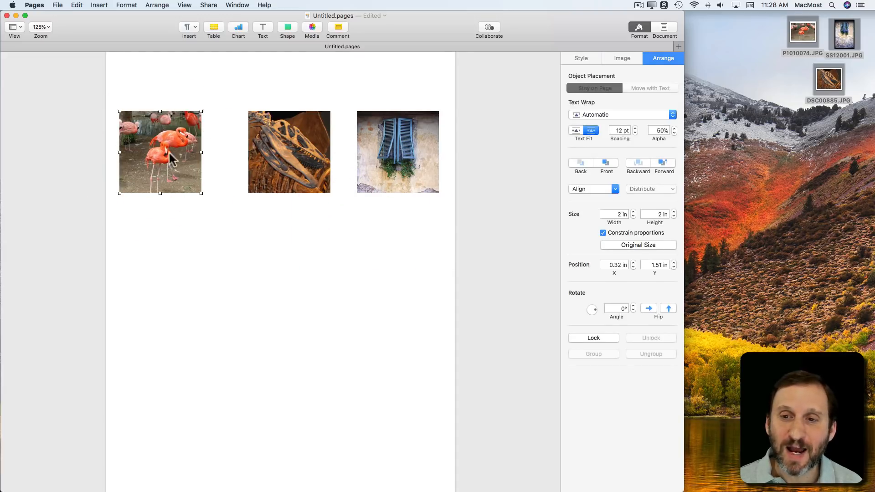
left_click(302, 152)
left_click(394, 154)
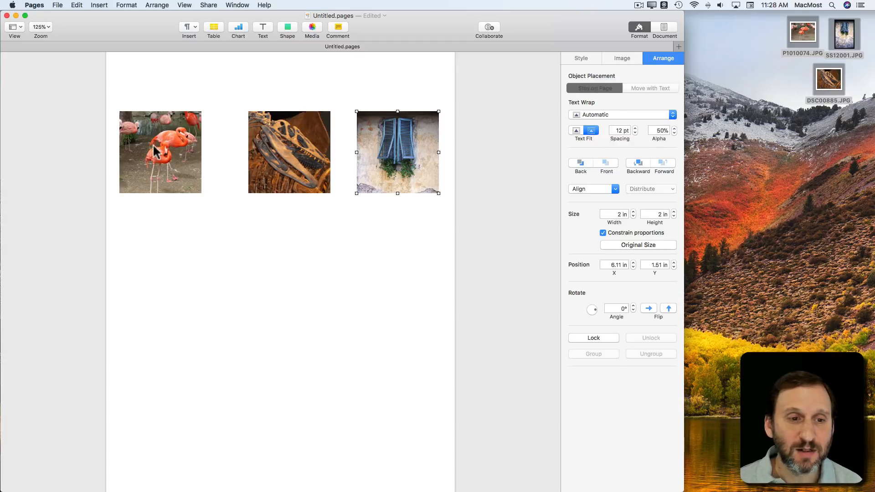
left_click_drag(157, 150, 181, 150)
left_click_drag(290, 143, 281, 144)
left_click_drag(209, 142, 223, 143)
left_click_drag(379, 144, 342, 138)
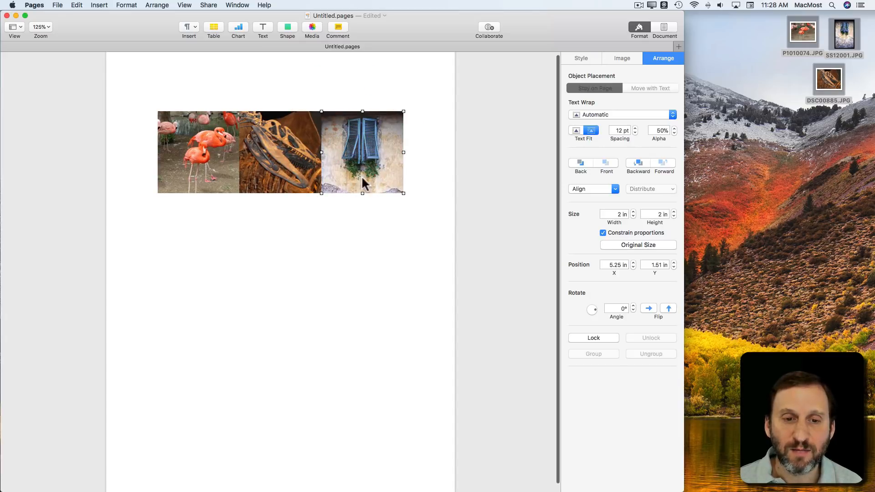
- Move the flamingo photo slightly left and the shutters photo a matching distance right, leaving small even gaps beside the skeleton photo
left_click(187, 132)
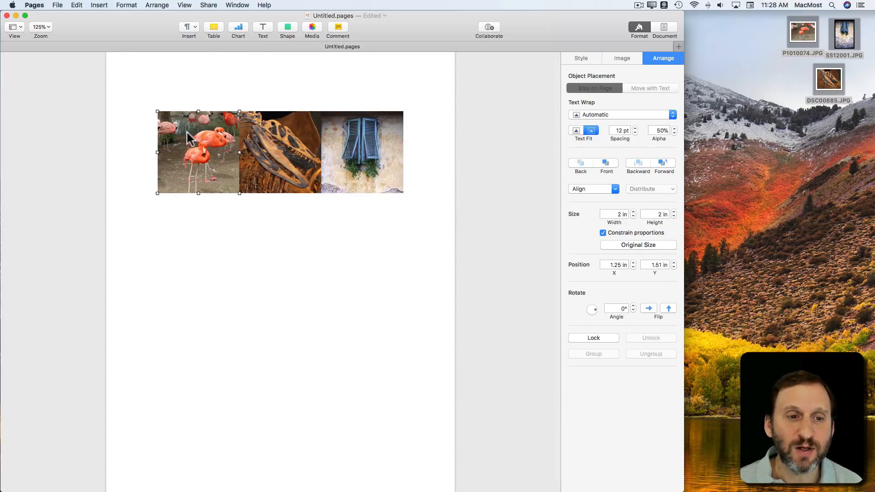
left_click_drag(187, 131, 175, 132)
left_click(360, 157)
key("shift+Right")
key("shift+Right")
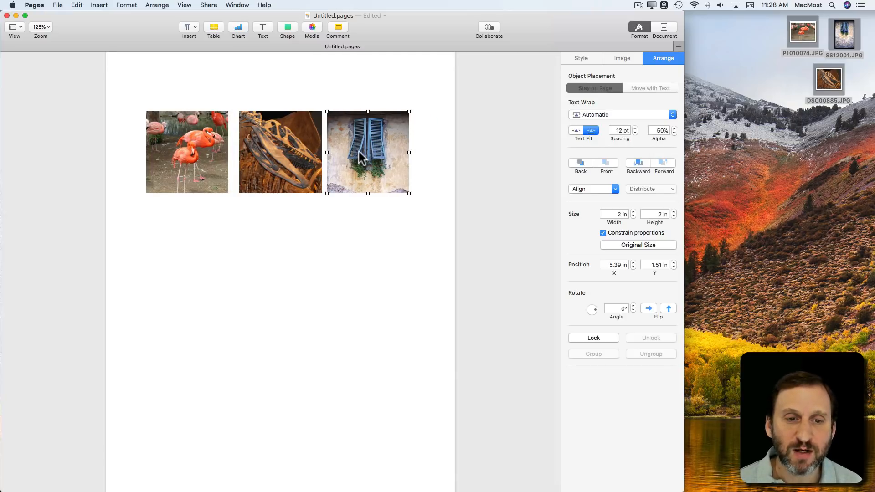
left_click(376, 240)
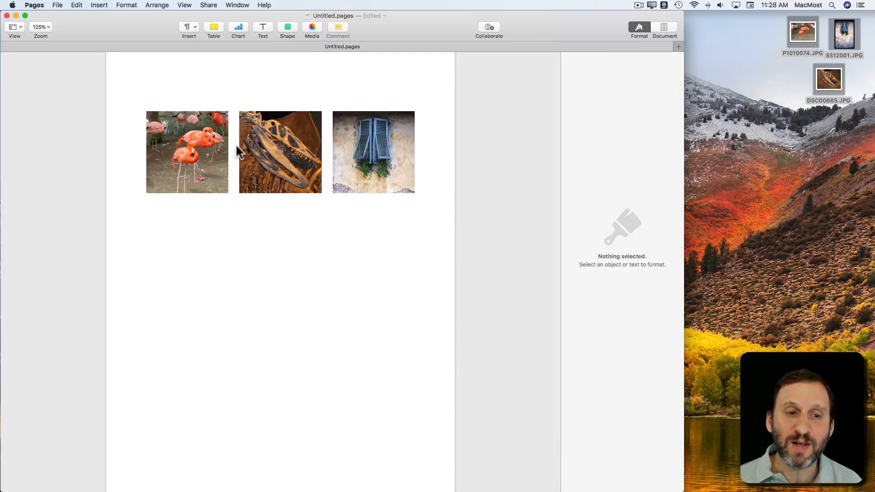